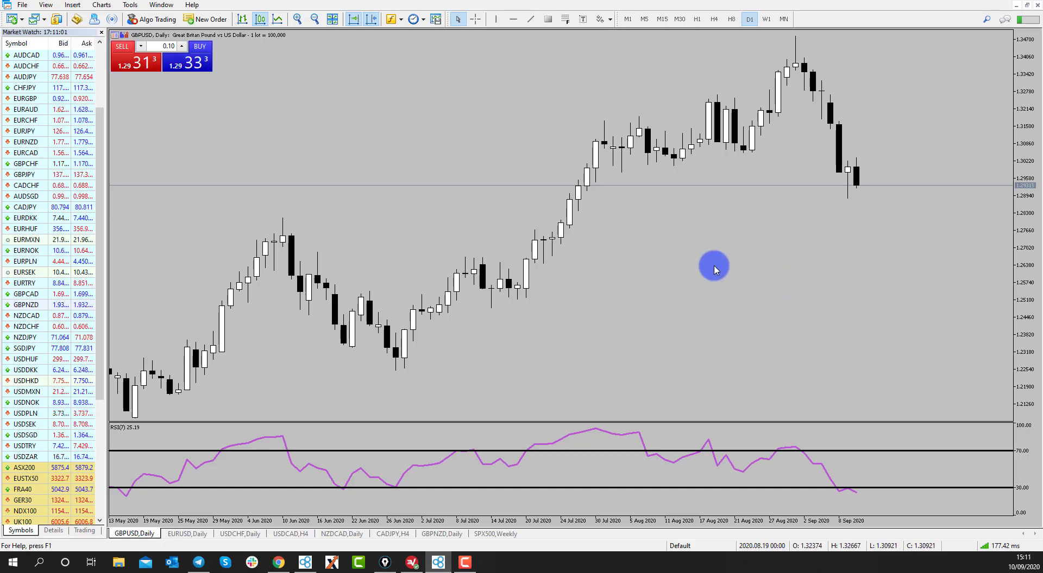
Switch the GBPUSD chart to the W1 weekly timeframe
click(768, 20)
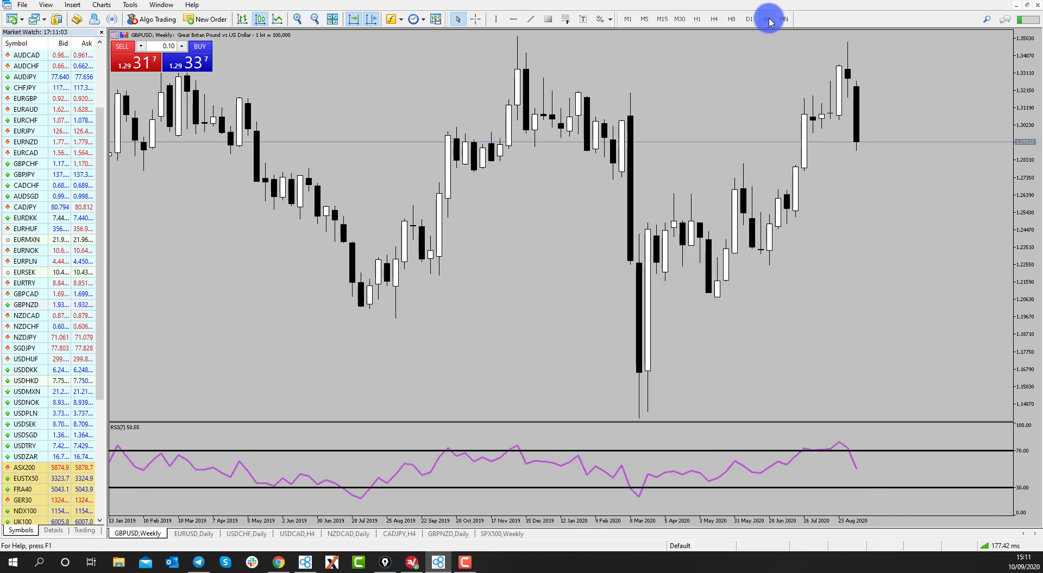
Compress the price scale, place a horizontal resistance line near 1.338 at the weekly highs, then go back to D1
mouse_move(1010, 156)
mouse_down()
mouse_move(1019, 152)
mouse_move(1000, 152)
mouse_up()
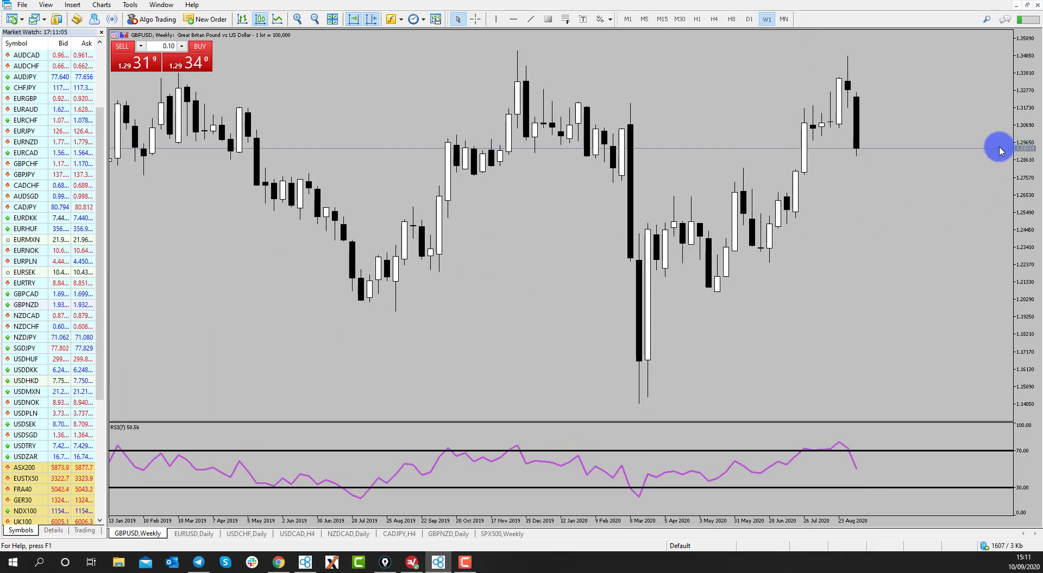
click(513, 19)
click(525, 76)
drag(719, 76, 716, 69)
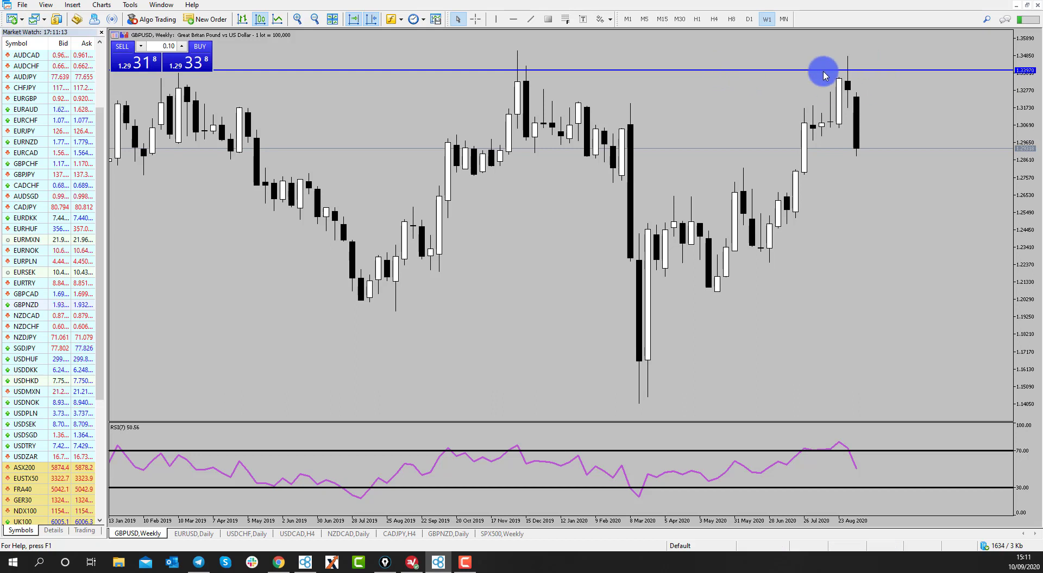
mouse_move(836, 112)
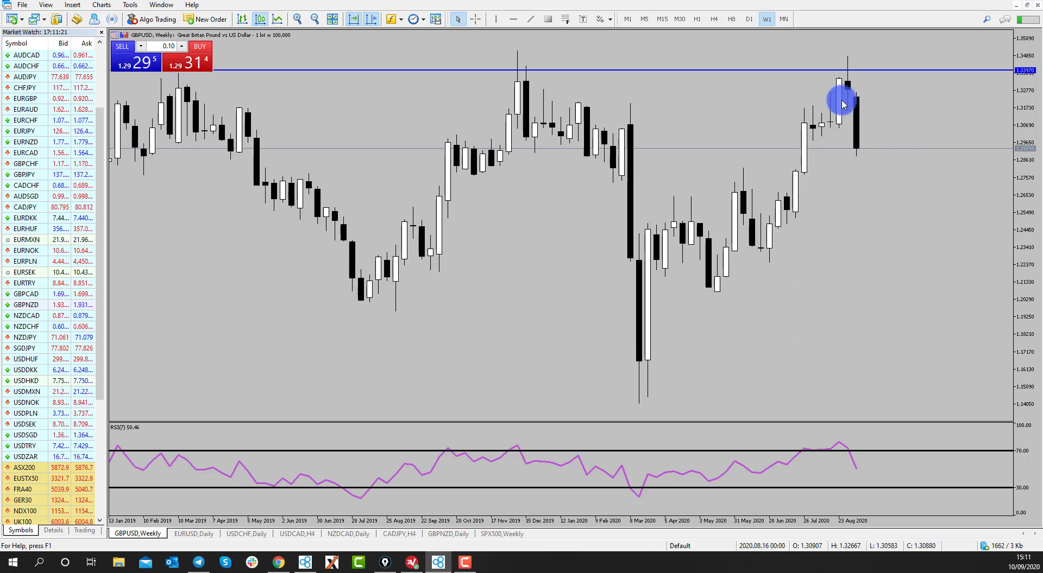
click(751, 22)
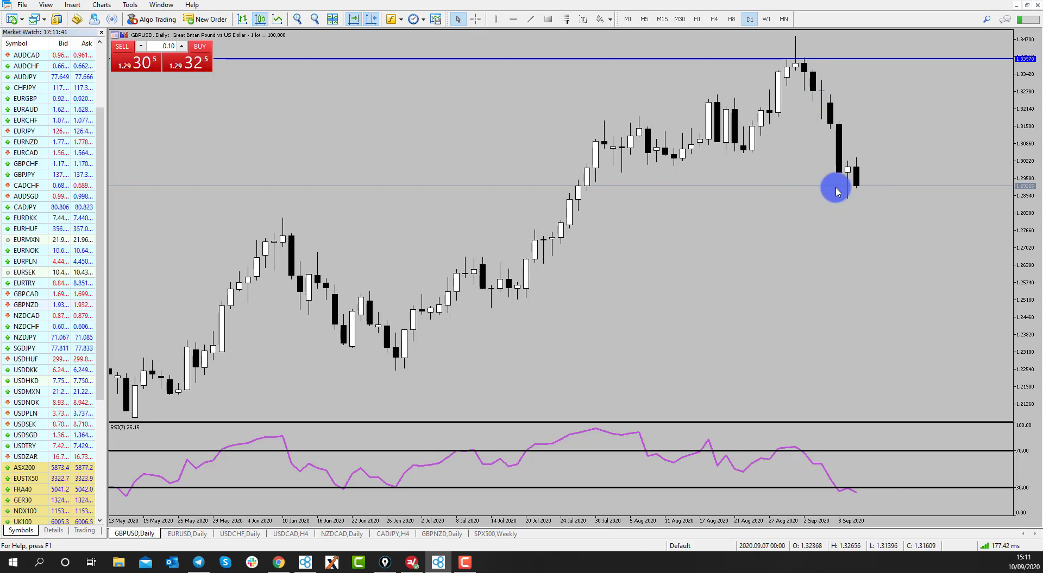
On the weekly chart, draw a rectangle over the breakout candles, then delete it
click(766, 19)
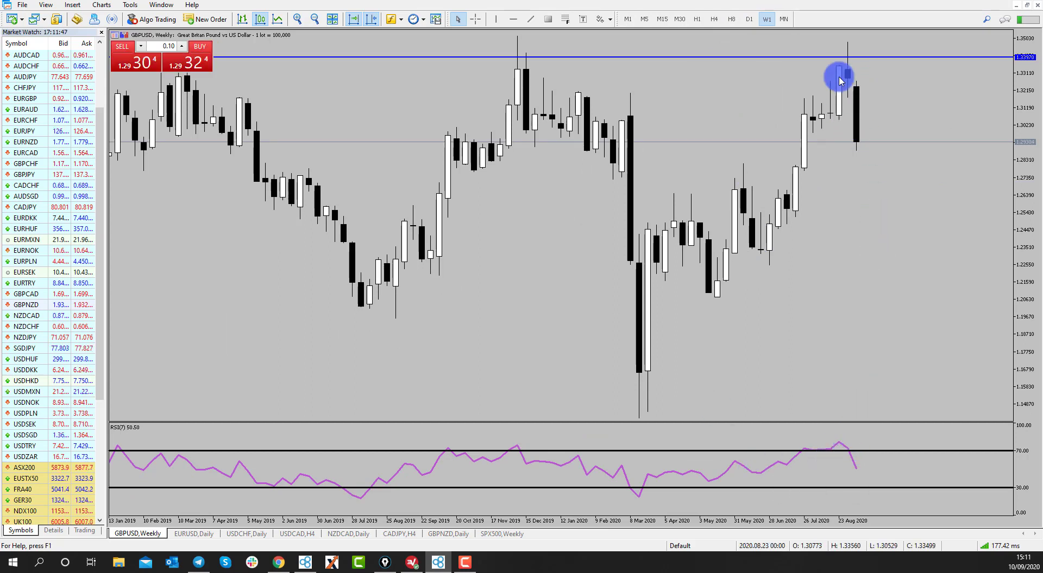
click(548, 19)
mouse_move(739, 164)
mouse_down()
mouse_move(803, 162)
mouse_move(894, 203)
mouse_up()
drag(966, 222, 1011, 223)
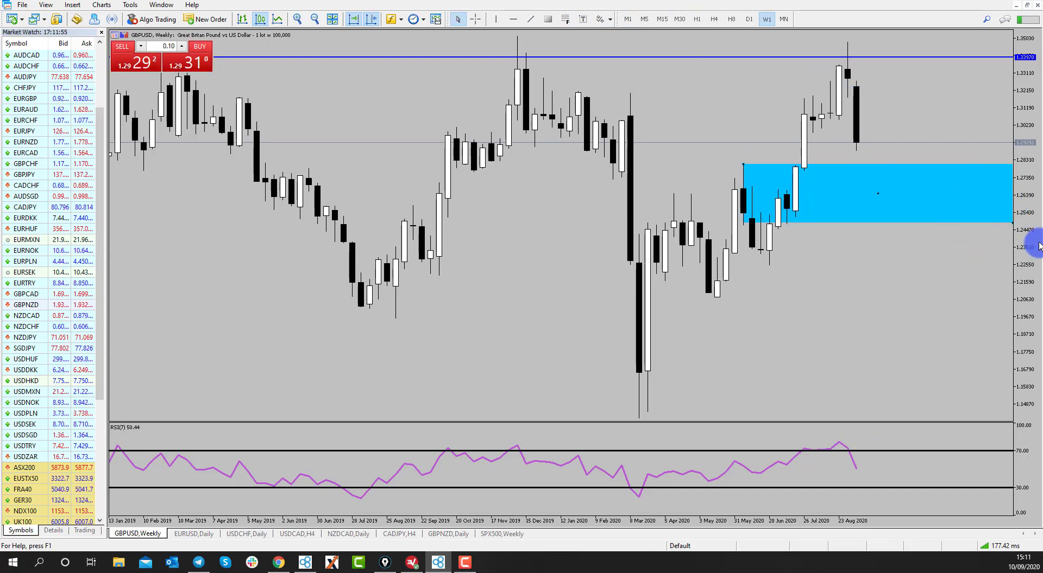
right_click(745, 175)
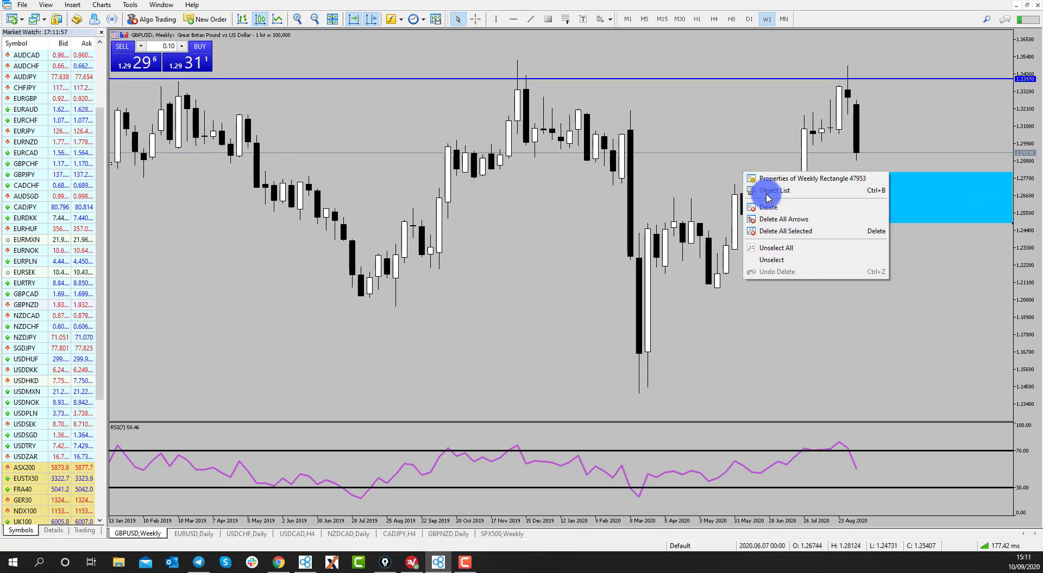
click(771, 196)
Redraw the support rectangle around 1.265–1.28, check its prices with the crosshair, and return to D1
click(547, 19)
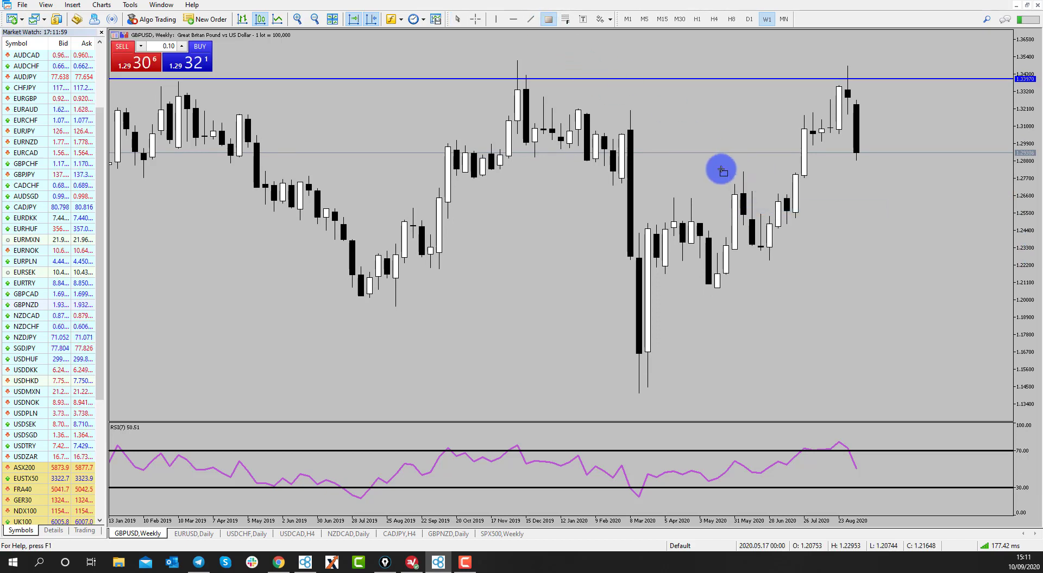
mouse_move(726, 174)
mouse_down()
mouse_move(938, 214)
mouse_move(967, 205)
mouse_move(955, 196)
mouse_up()
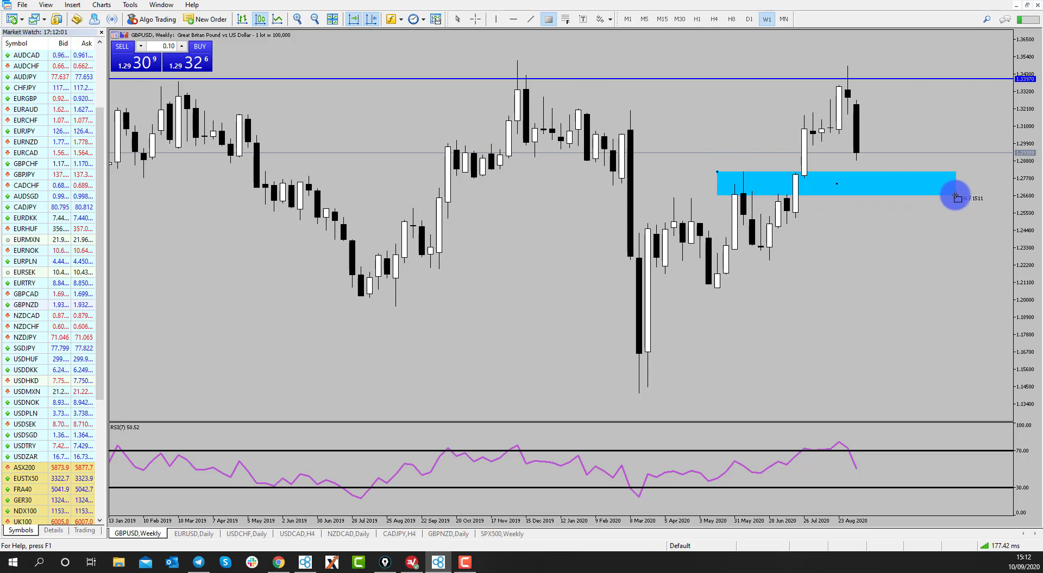
key(ctrl+f)
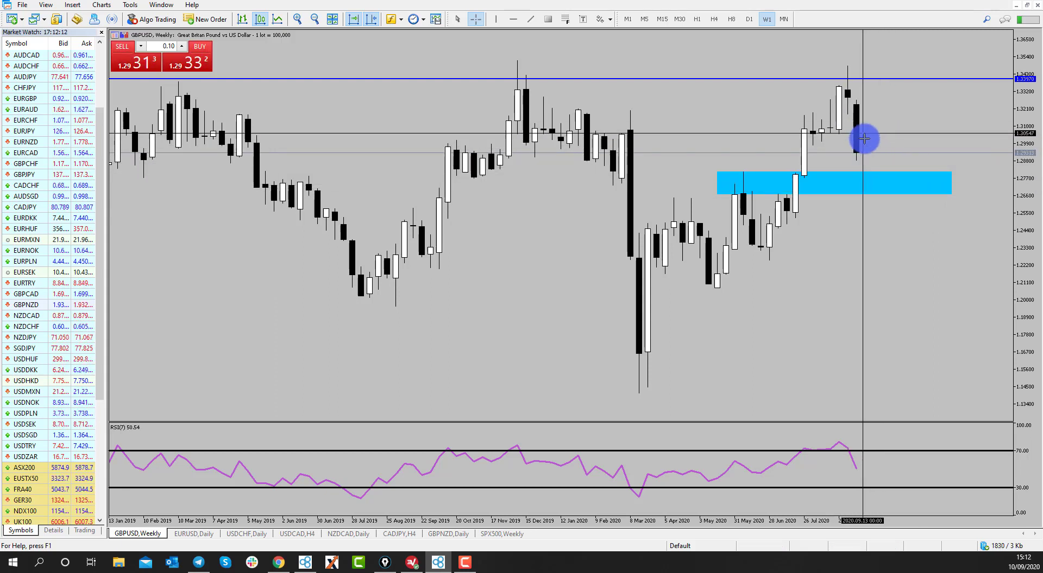
click(898, 193)
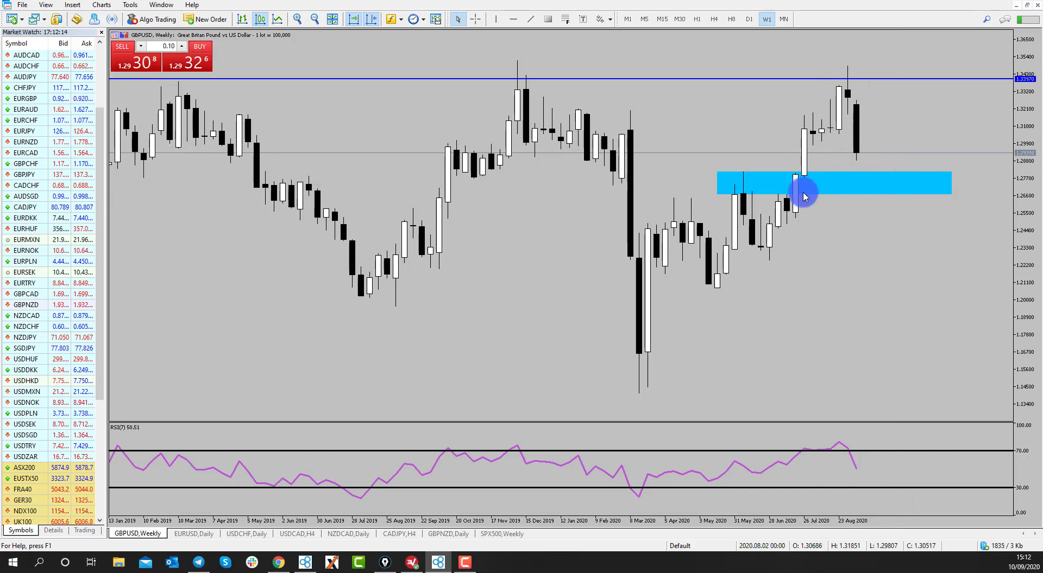
click(748, 20)
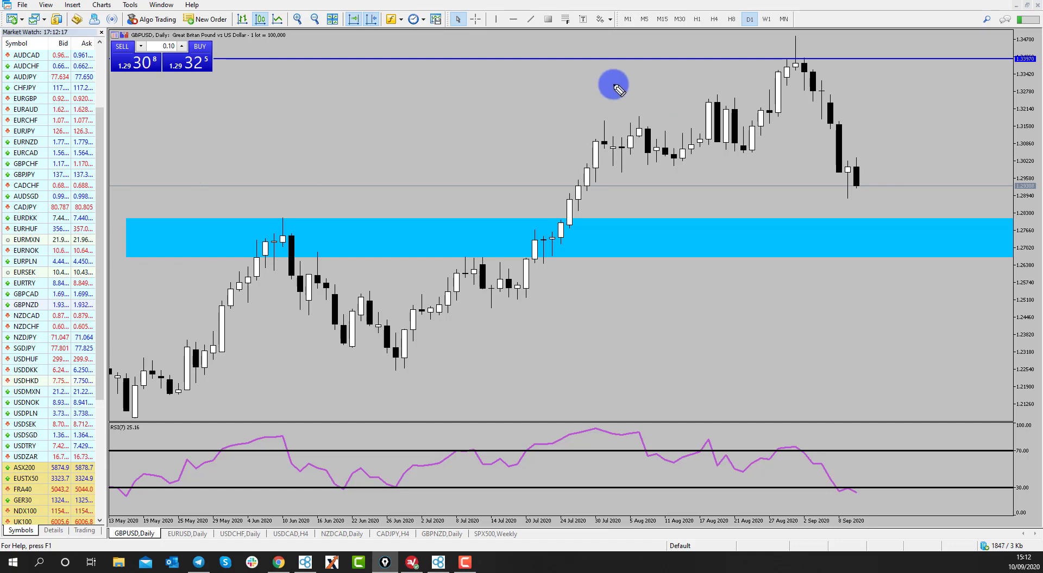
drag(729, 151, 851, 155)
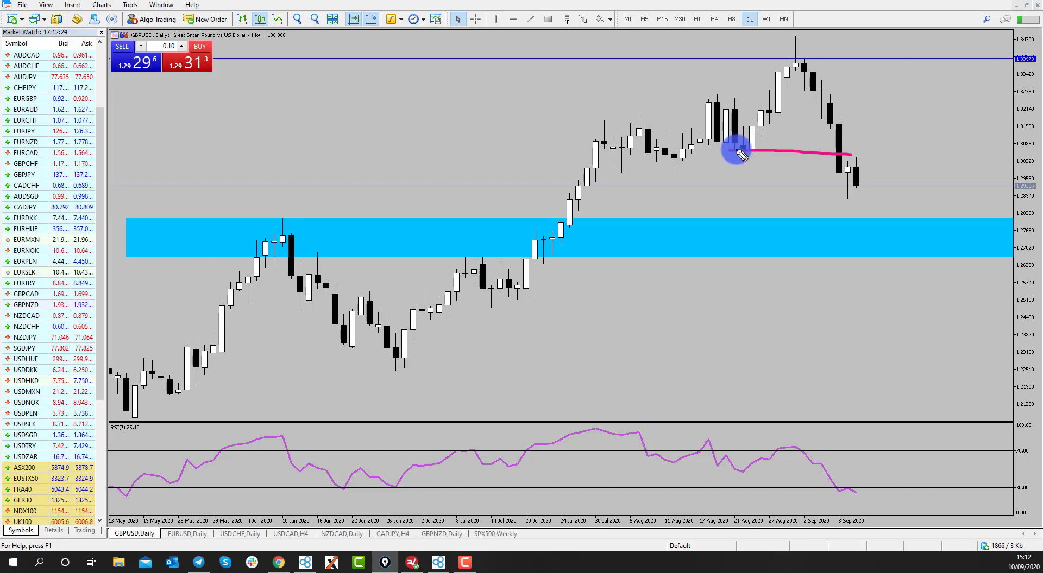
mouse_move(867, 172)
mouse_down()
mouse_move(887, 242)
mouse_move(893, 226)
mouse_up()
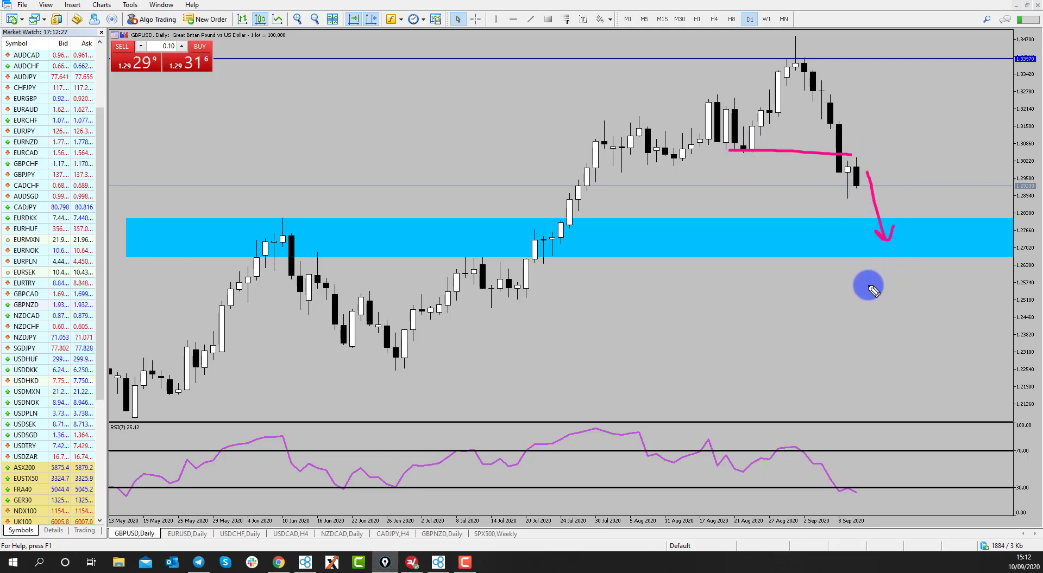
mouse_move(862, 183)
mouse_down()
mouse_move(889, 135)
mouse_move(901, 186)
mouse_move(914, 174)
mouse_up()
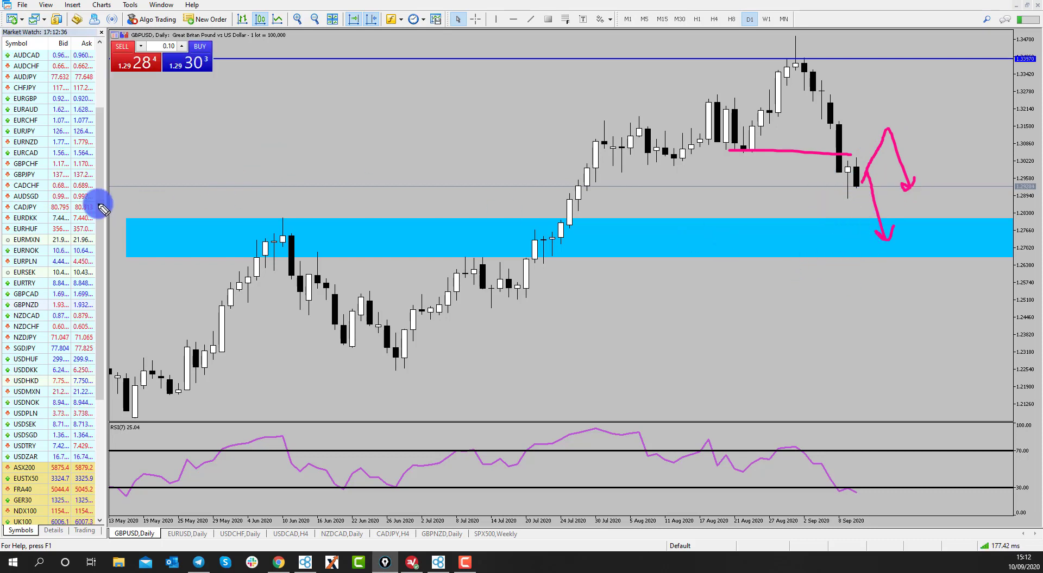
key(Escape)
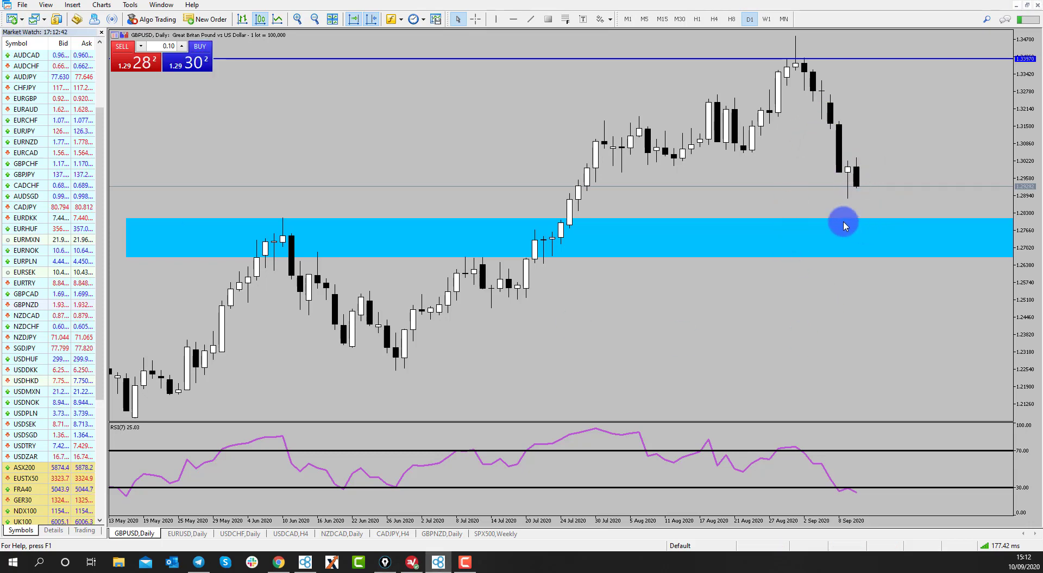
click(715, 19)
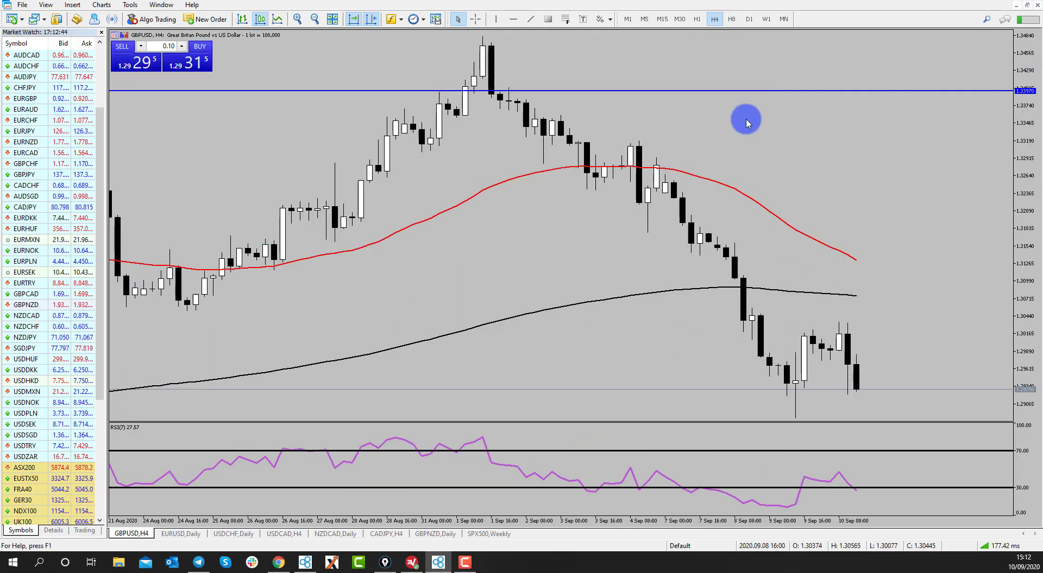
click(314, 19)
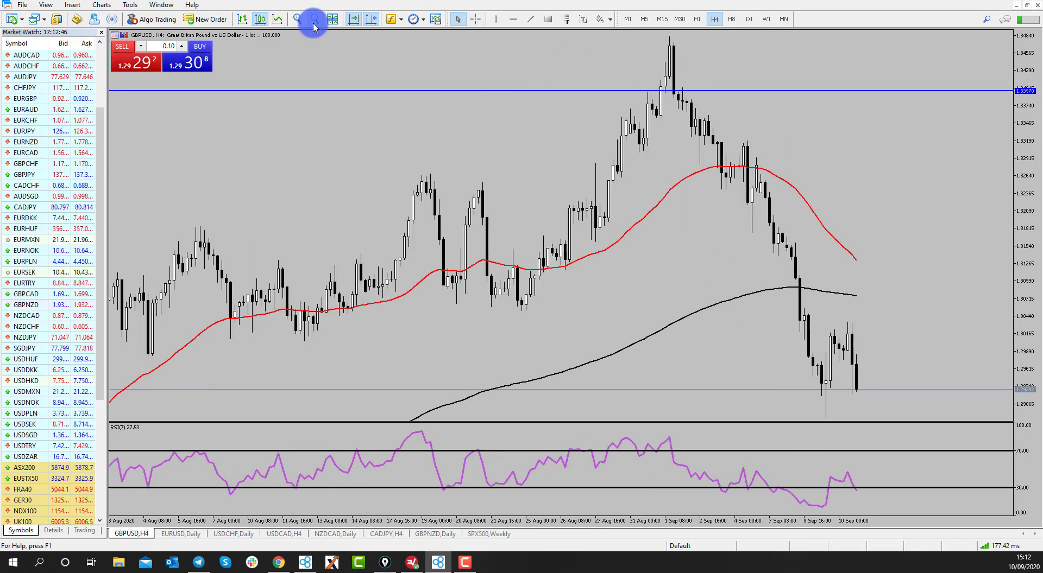
drag(1026, 167, 1017, 186)
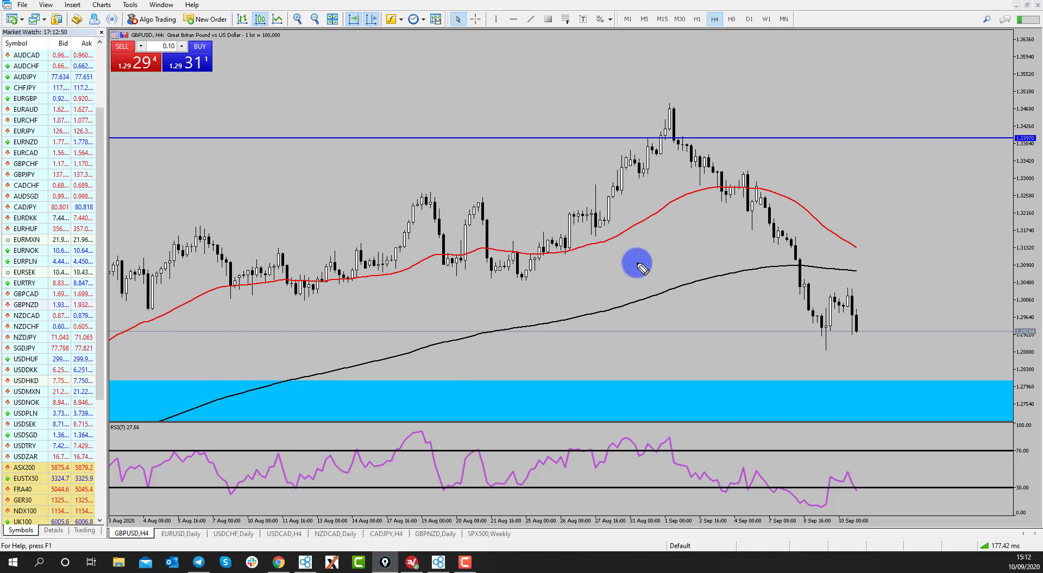
mouse_move(668, 117)
mouse_down()
mouse_move(725, 202)
mouse_move(793, 266)
mouse_move(821, 336)
mouse_move(841, 297)
mouse_up()
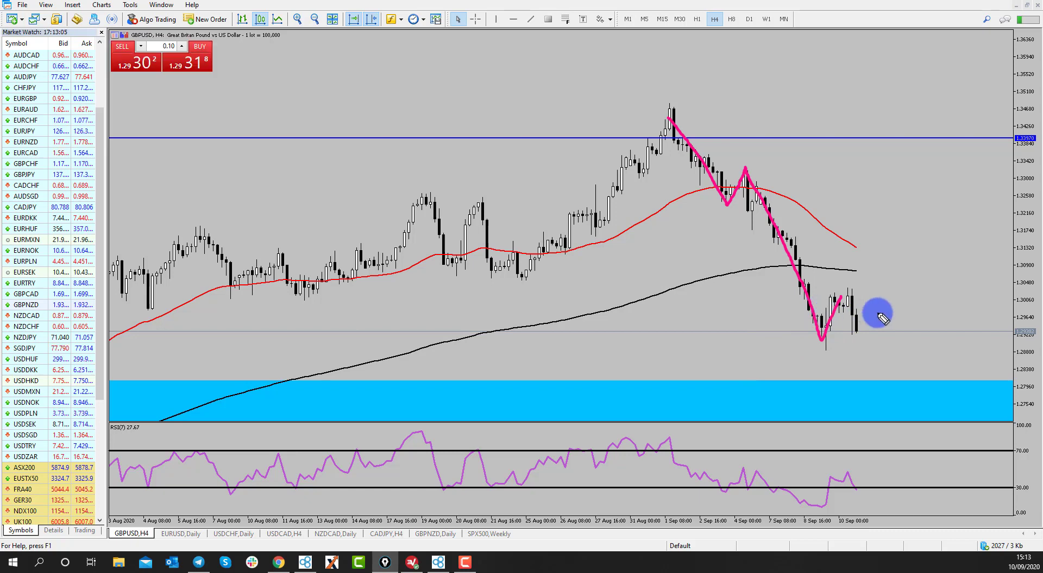
drag(855, 312, 896, 311)
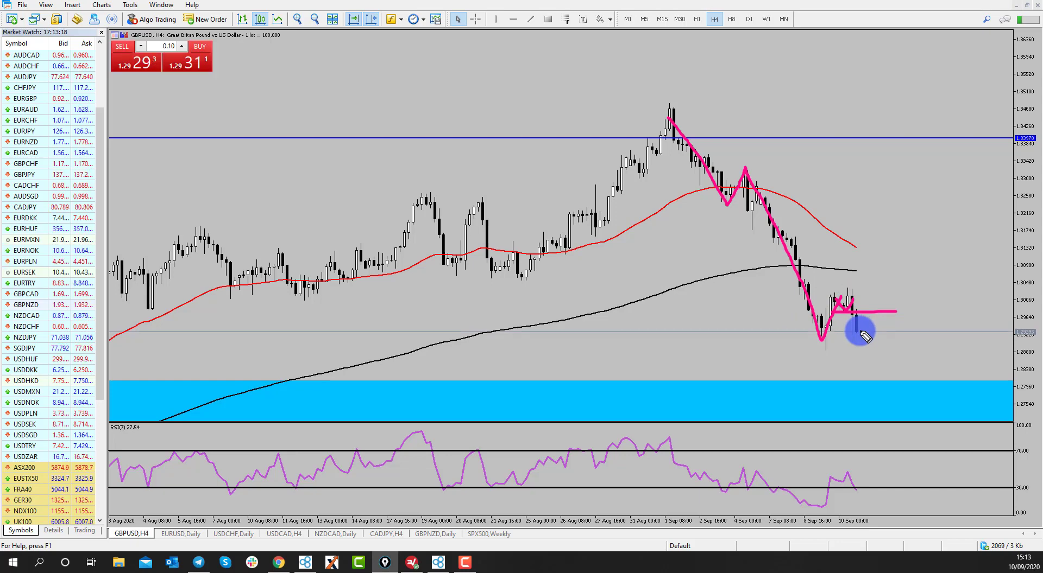
mouse_move(861, 338)
mouse_down()
mouse_move(872, 310)
mouse_move(881, 380)
mouse_move(887, 367)
mouse_up()
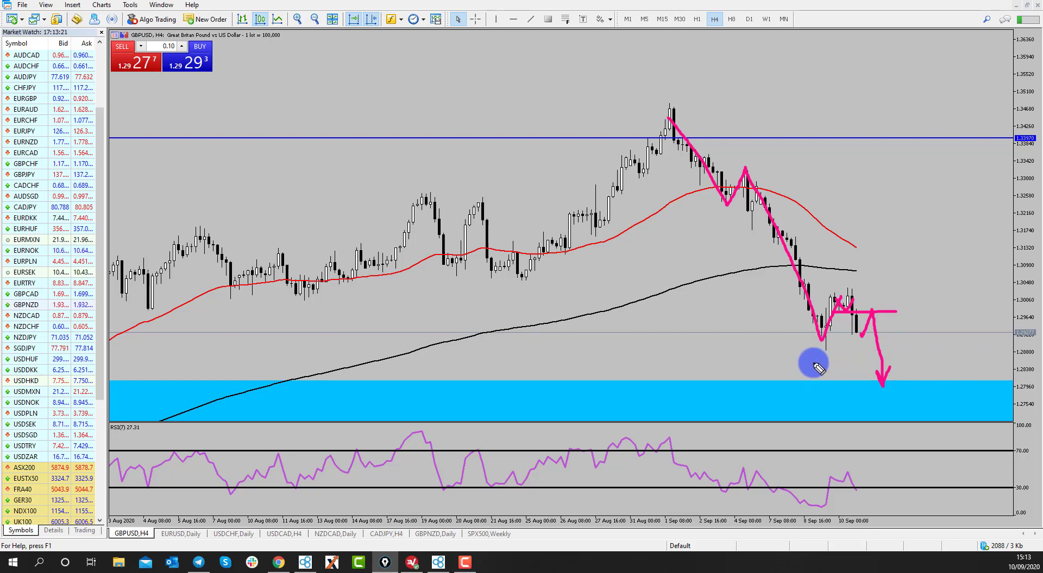
key(Escape)
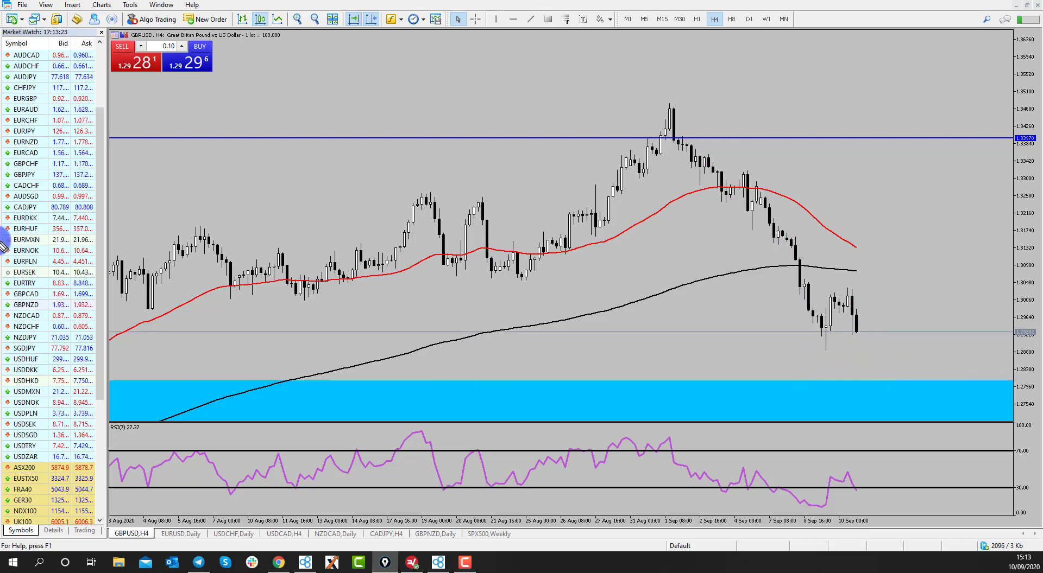
drag(801, 339, 943, 340)
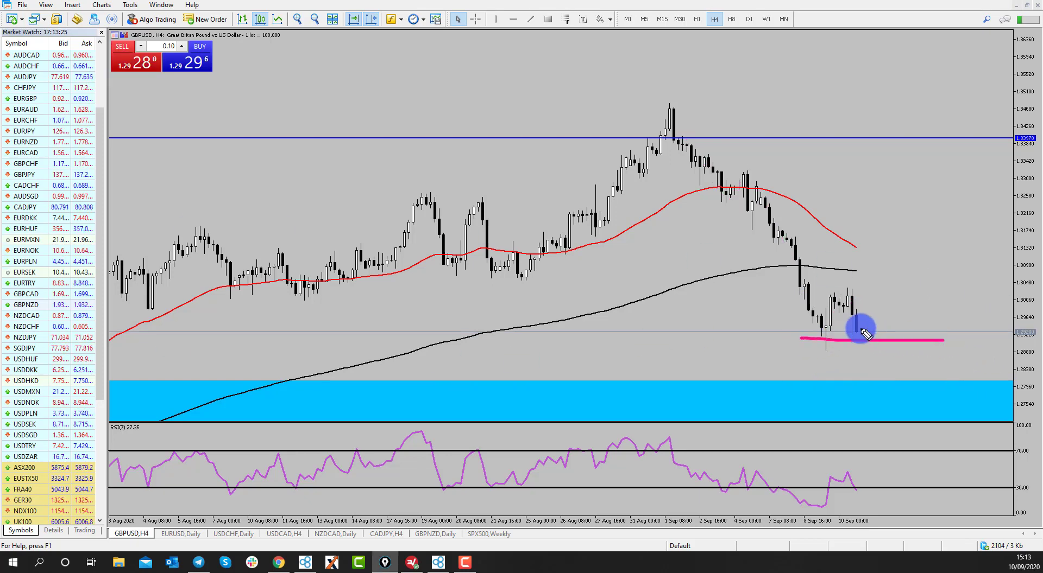
mouse_move(854, 315)
mouse_down()
mouse_move(885, 392)
mouse_move(903, 351)
mouse_move(898, 334)
mouse_move(917, 325)
mouse_move(934, 404)
mouse_move(923, 395)
mouse_up()
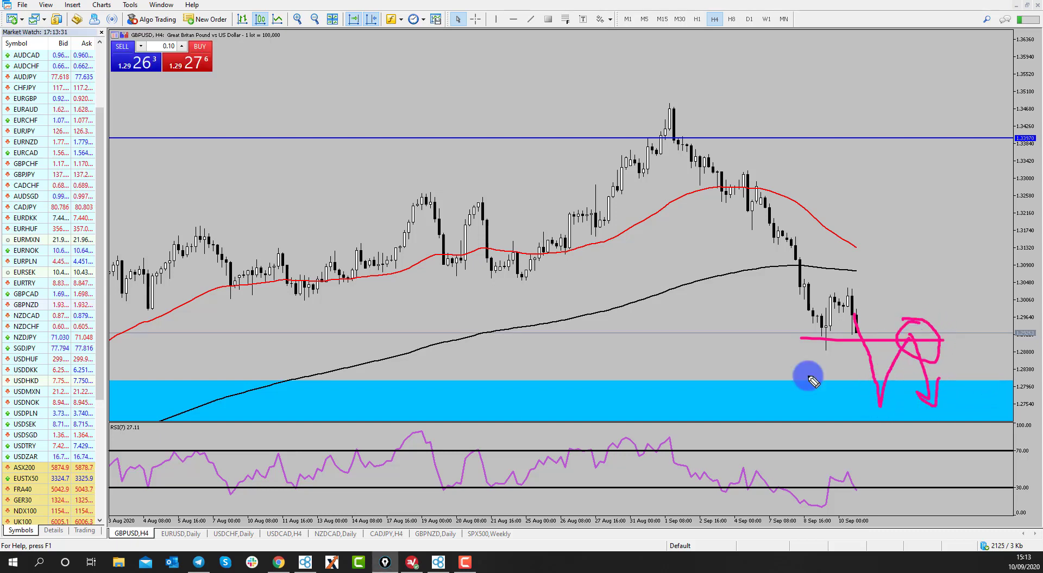
key(Escape)
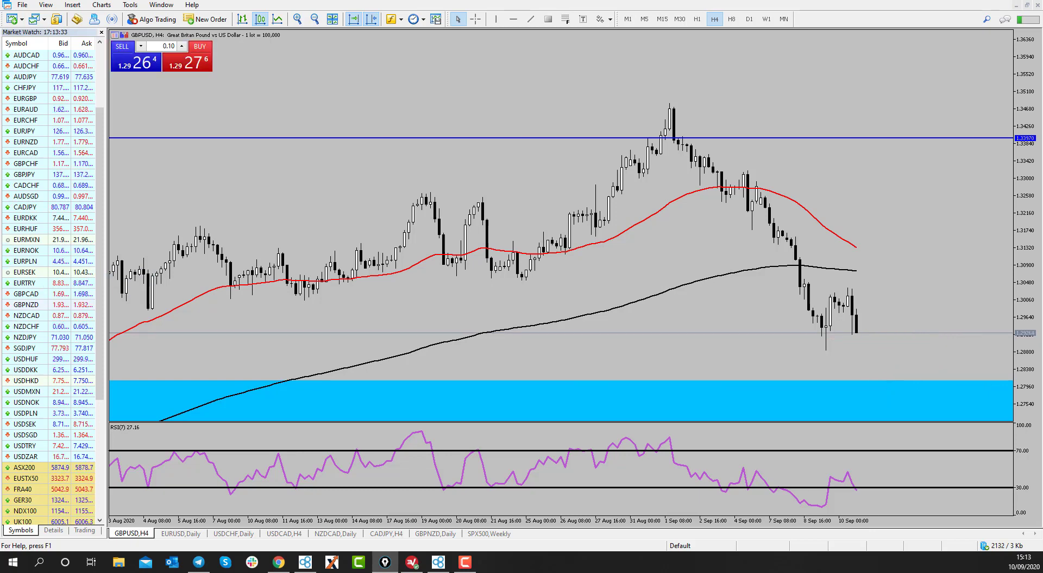
Switch GBPUSD to the M15 timeframe and compress its price scale
click(748, 19)
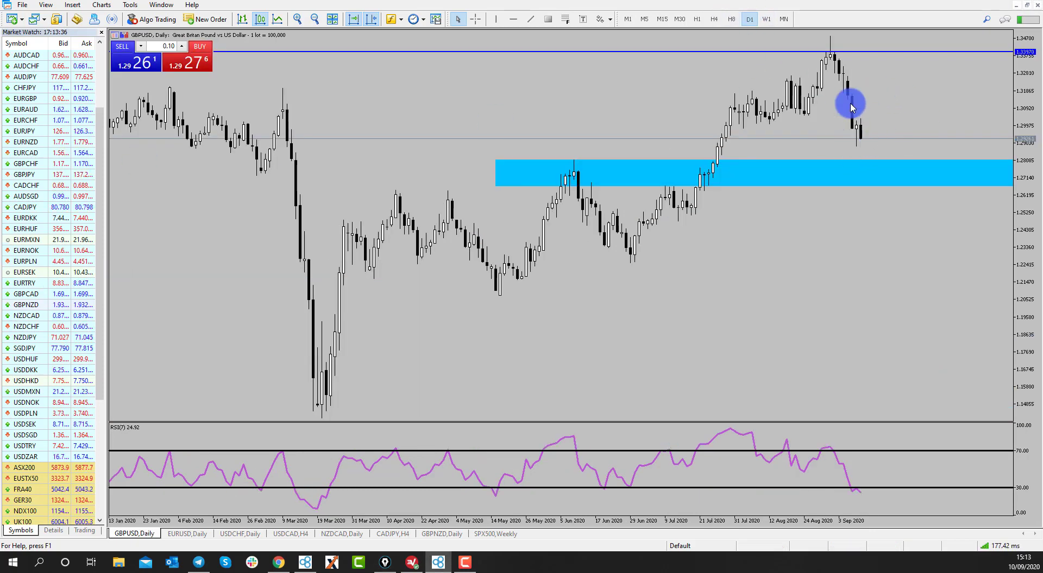
click(662, 19)
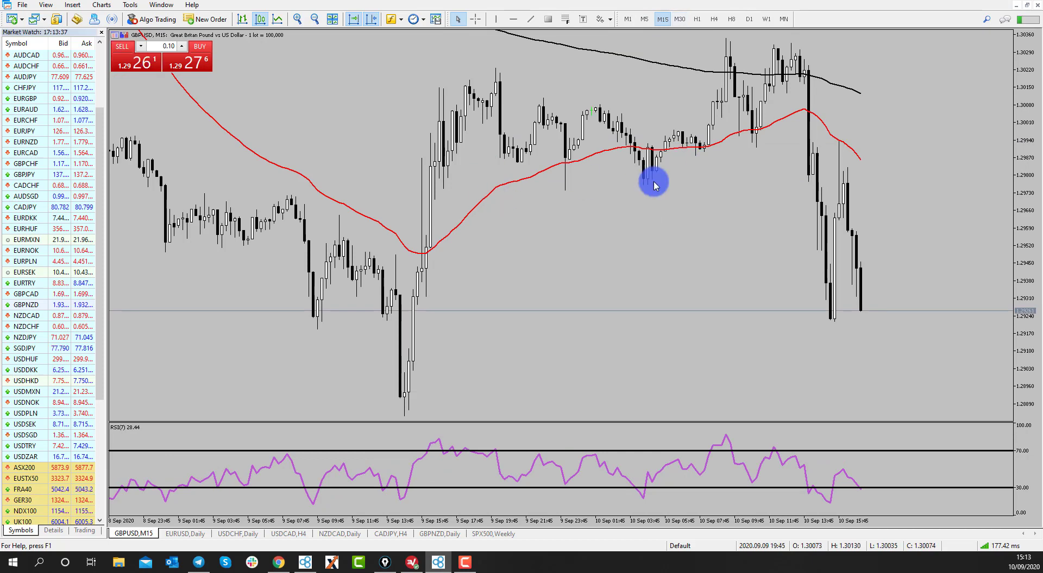
drag(1019, 121, 1020, 152)
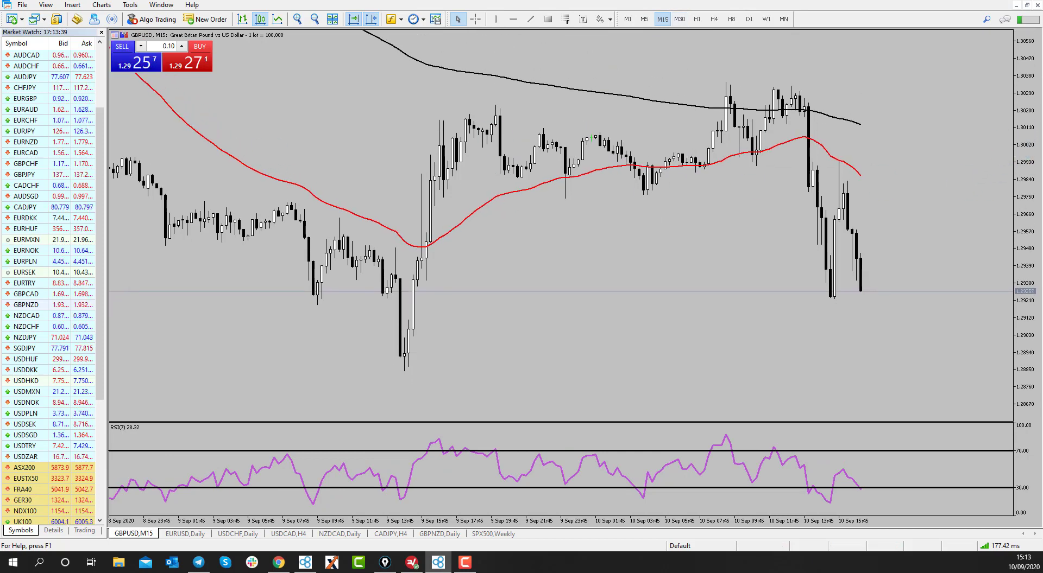
Sketch a double-top scenario with a line above the highs and a downward arrow, then erase it
click(693, 103)
mouse_move(755, 78)
mouse_down()
mouse_move(770, 154)
mouse_move(733, 74)
mouse_move(858, 135)
mouse_up()
mouse_move(721, 104)
mouse_down()
mouse_move(749, 158)
mouse_move(785, 91)
mouse_move(842, 187)
mouse_up()
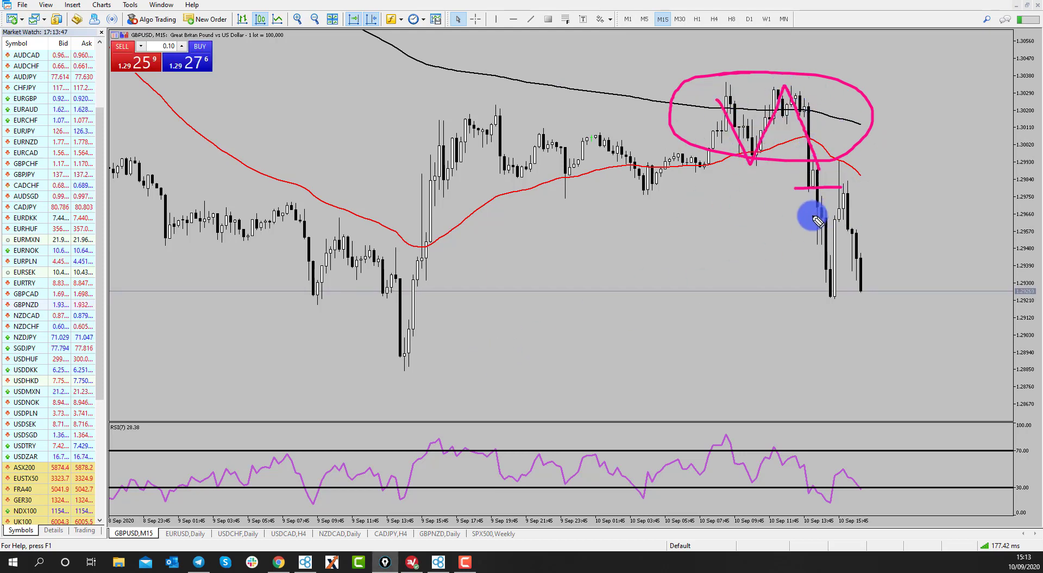
drag(708, 73, 901, 72)
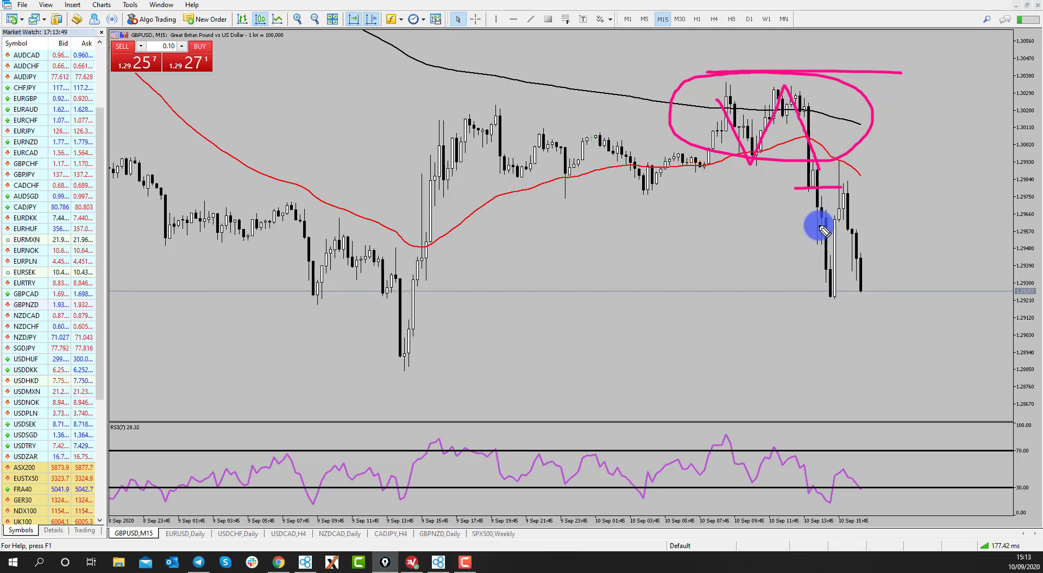
mouse_move(876, 250)
mouse_down()
mouse_move(883, 390)
mouse_move(929, 330)
mouse_up()
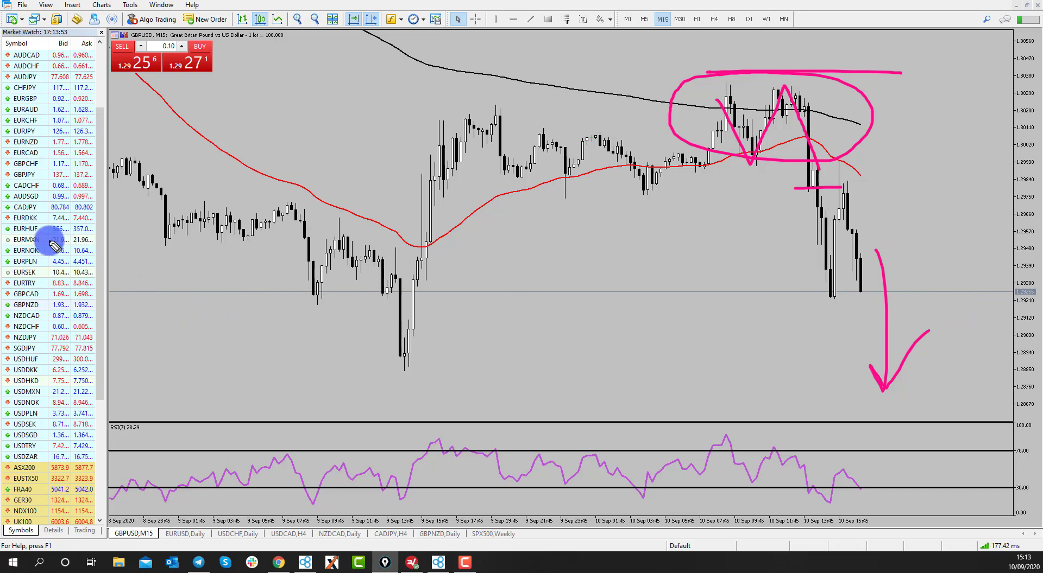
key(e)
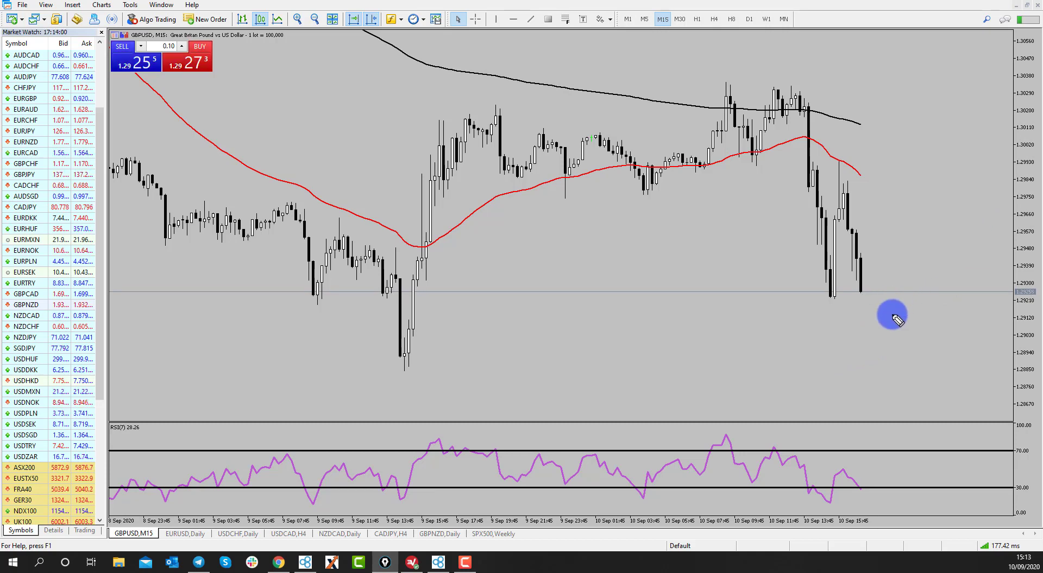
Sketch resistance and support levels with a drop, bounce and deeper drop, then clear the sketch
drag(726, 156, 917, 162)
drag(794, 299, 898, 298)
drag(854, 268, 875, 332)
mouse_move(889, 385)
mouse_down()
mouse_move(933, 298)
mouse_move(973, 443)
mouse_up()
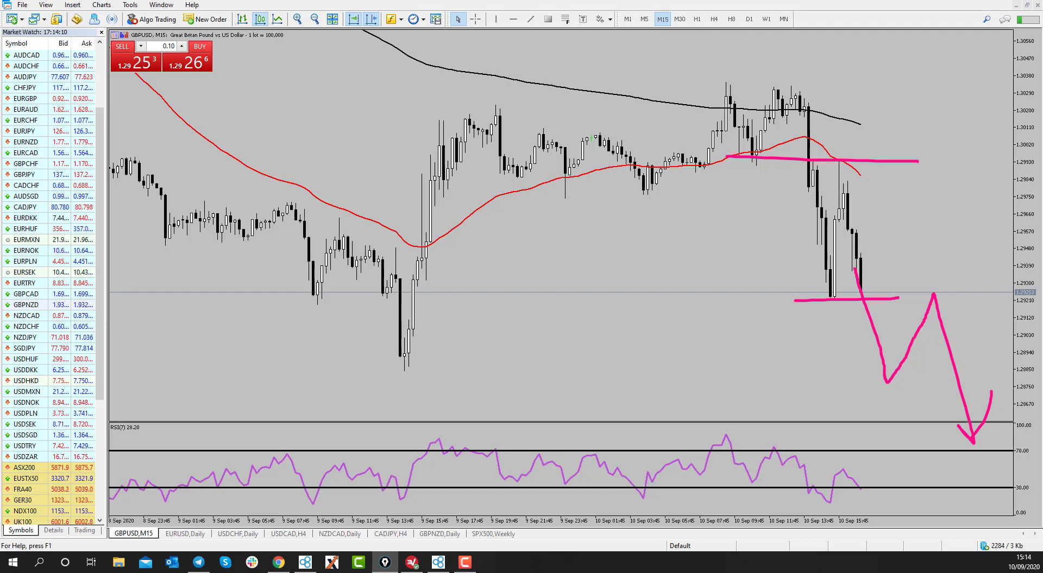
key(Escape)
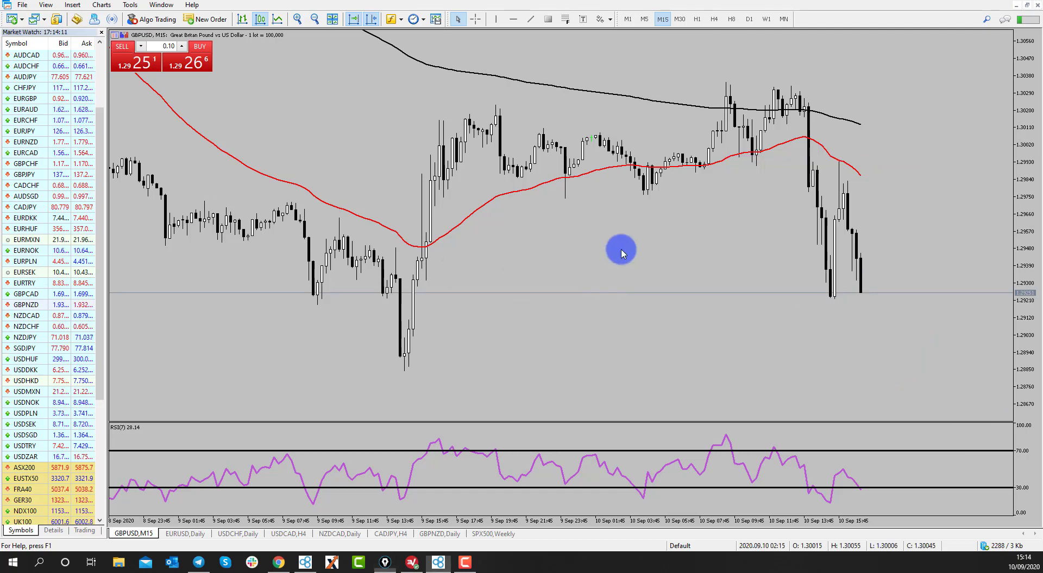
Return to D1 and read the price at the top of the cyan support zone with the crosshair
click(749, 19)
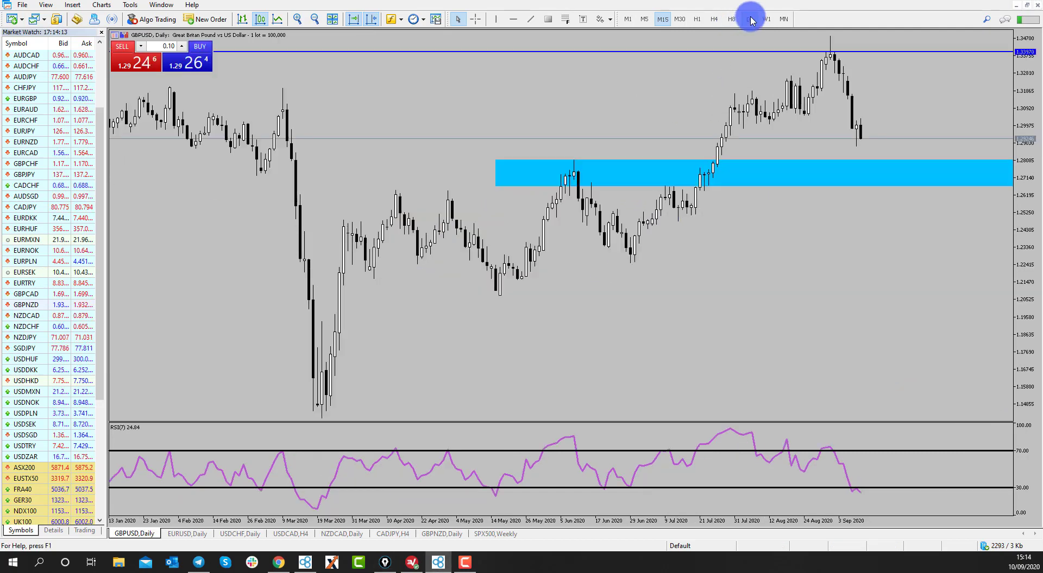
middle_click(871, 162)
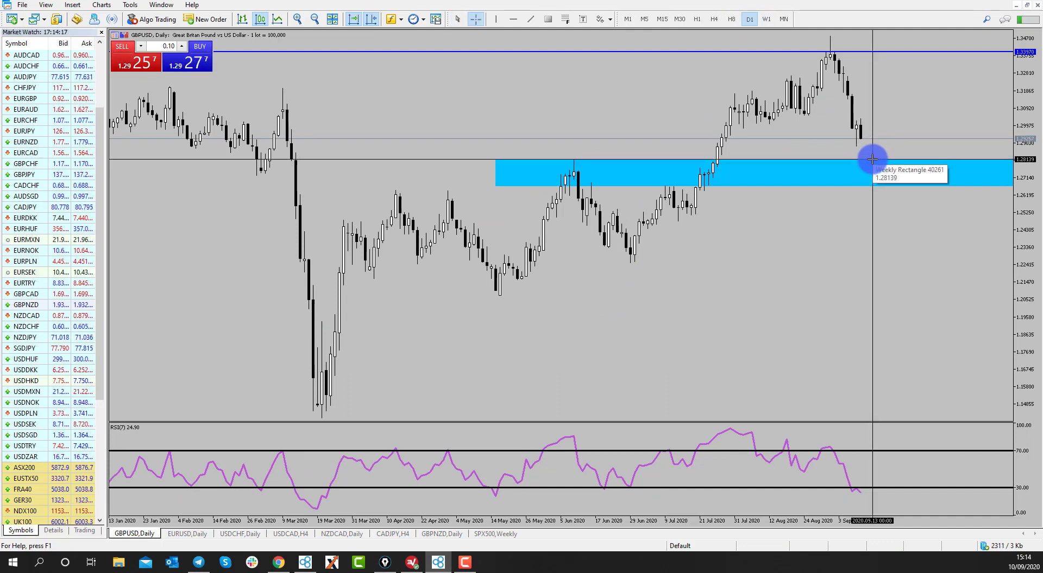
click(871, 159)
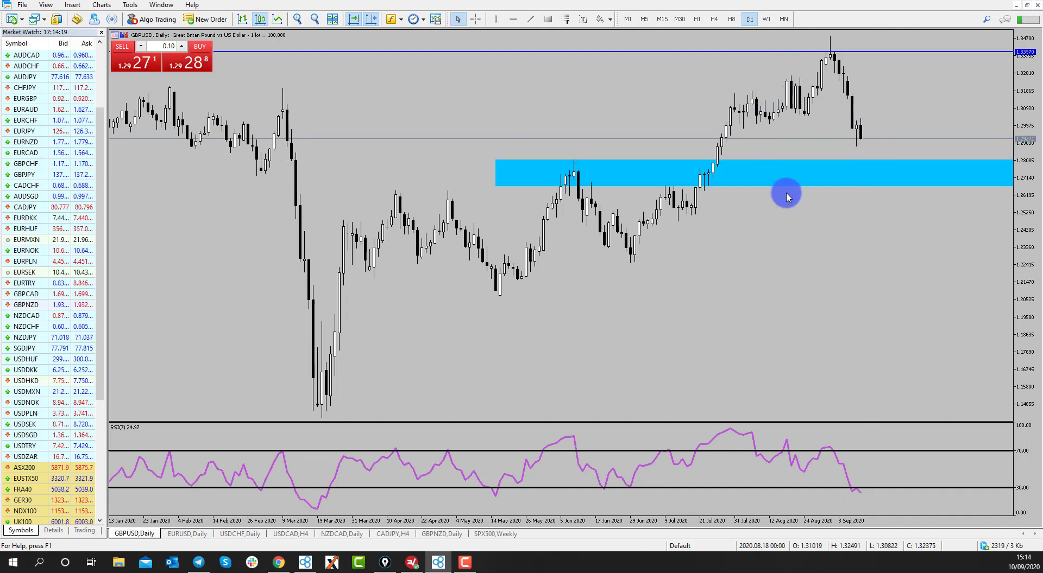